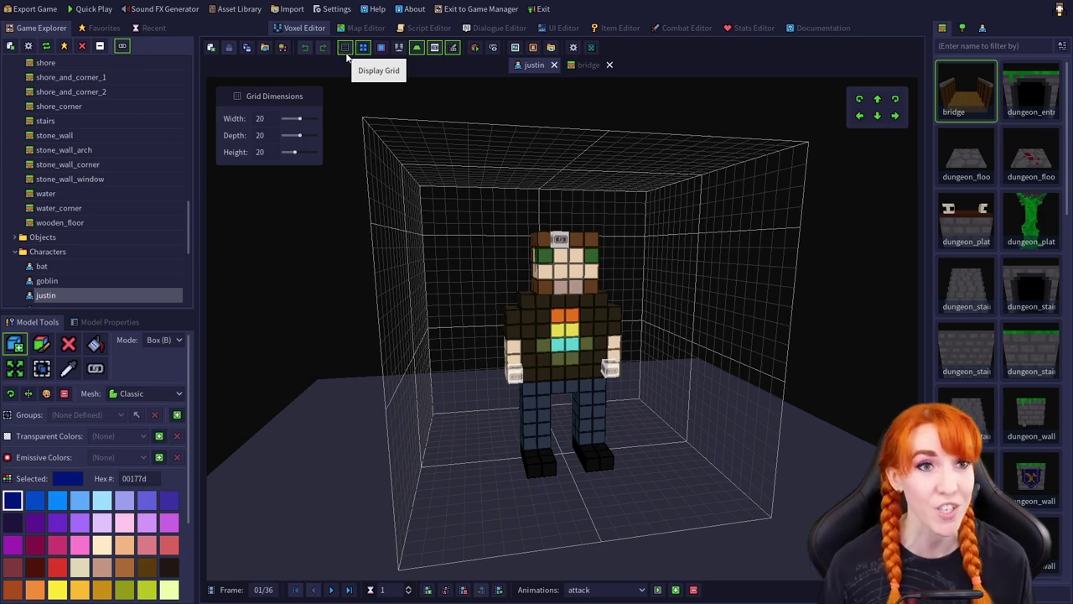
- Toggle the grid box around justin off and on, leaving it shown
click(342, 51)
click(341, 51)
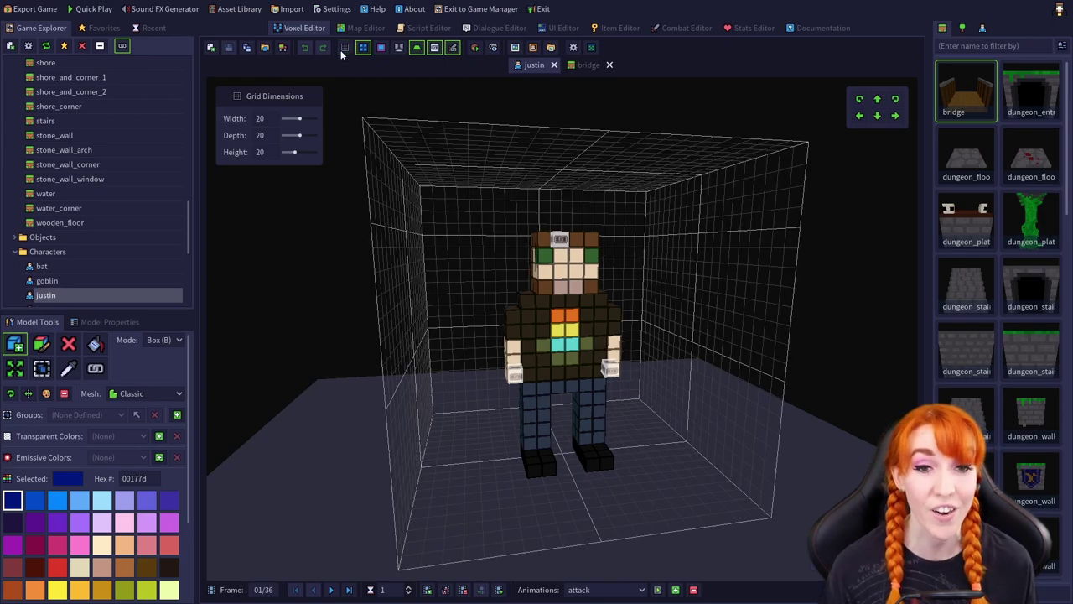
click(342, 52)
click(340, 49)
click(340, 50)
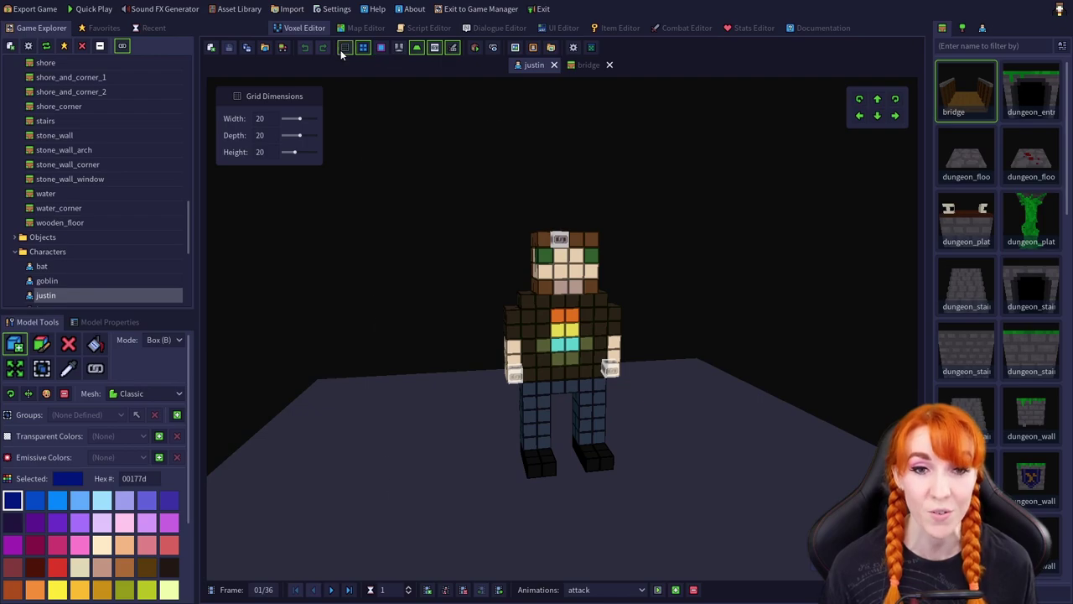
click(341, 49)
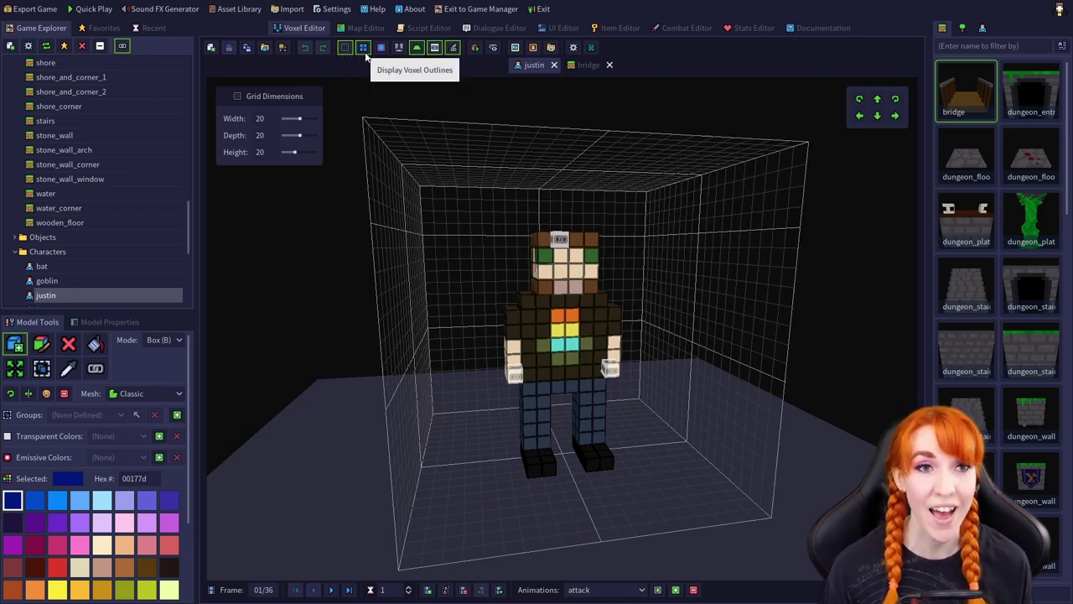
- Toggle voxel outlines off and back on, then turn on surface edges
click(363, 48)
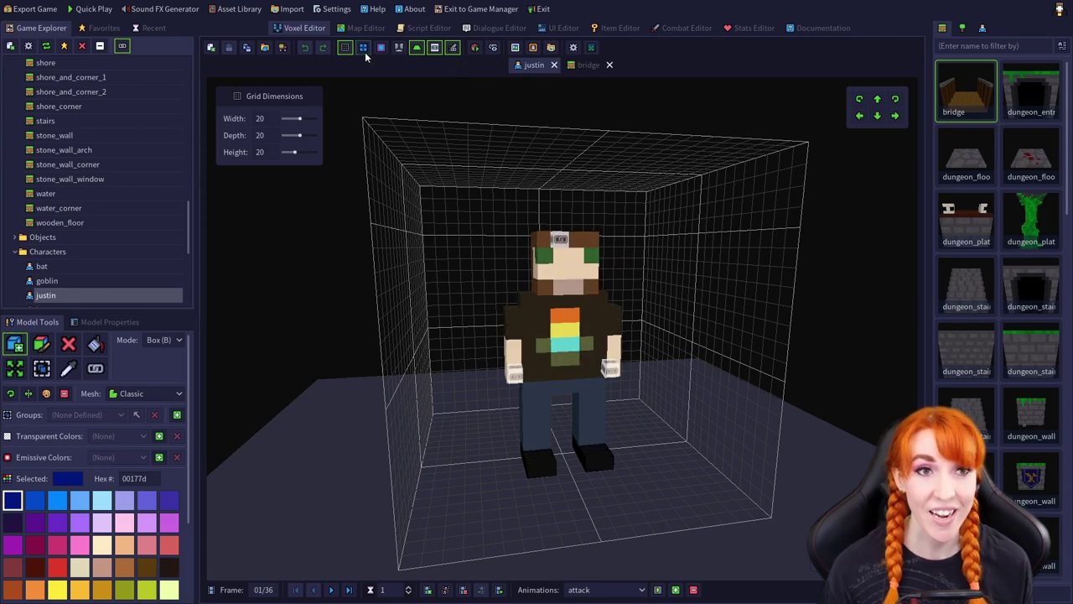
click(363, 48)
click(363, 47)
click(363, 48)
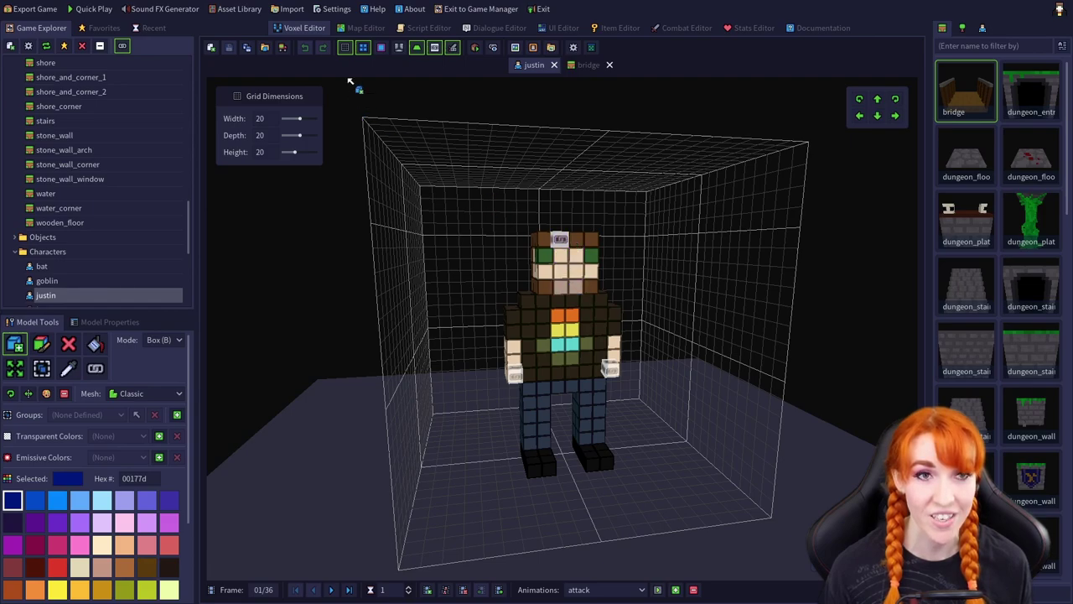
click(363, 47)
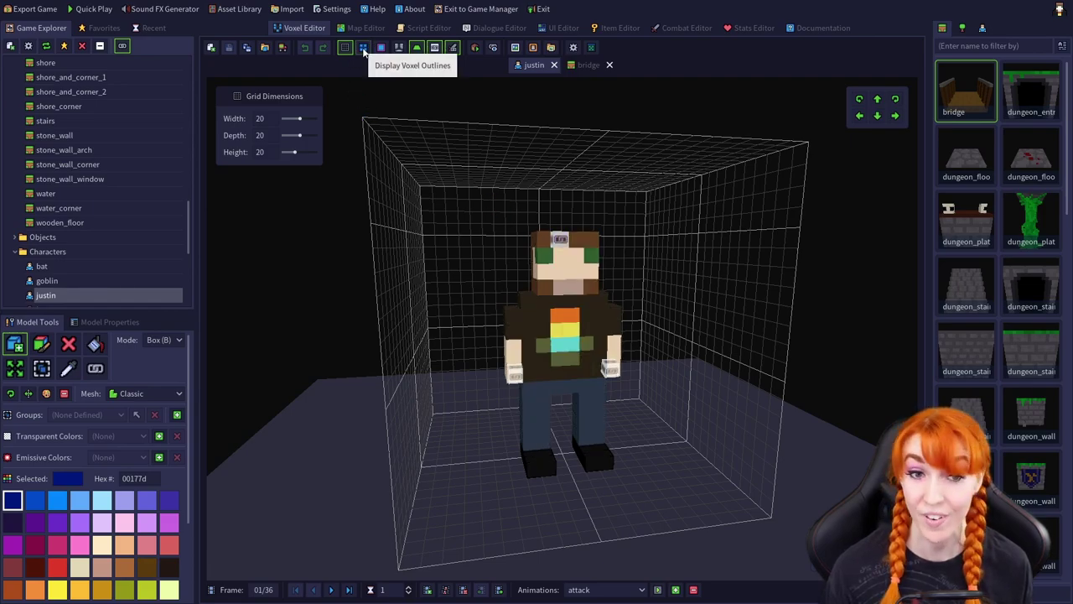
click(362, 47)
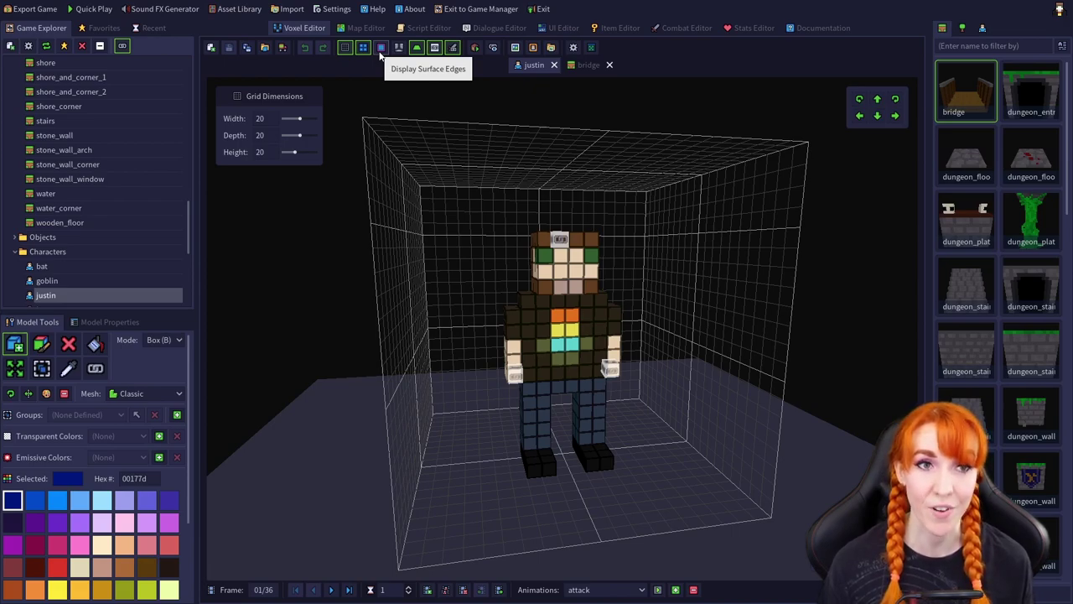
click(381, 48)
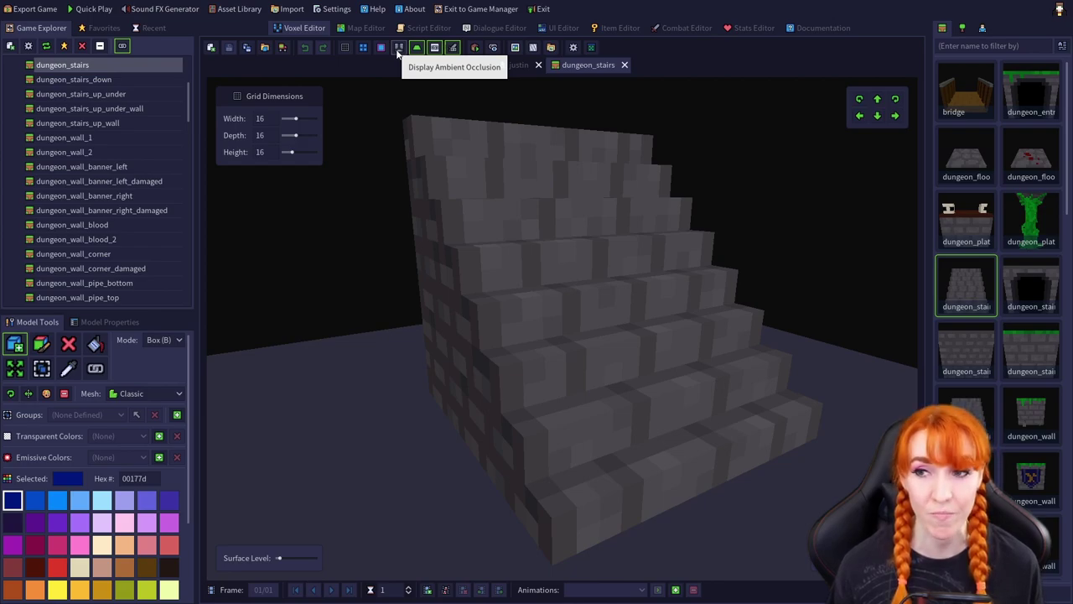
- Compare ambient occlusion on the dungeon stairs by toggling it, leaving it on
click(398, 48)
click(398, 47)
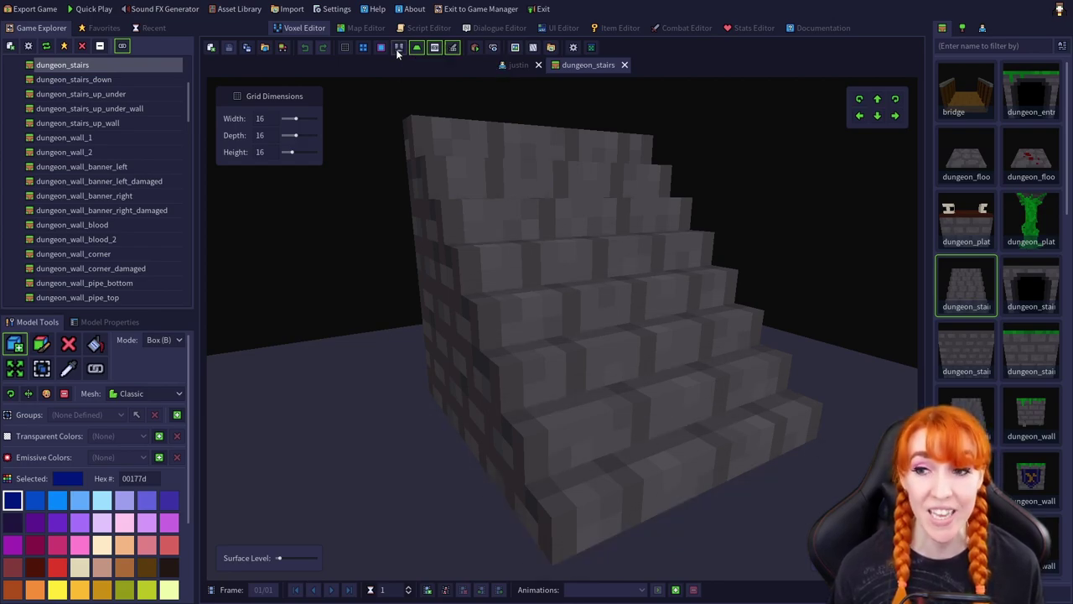
click(397, 48)
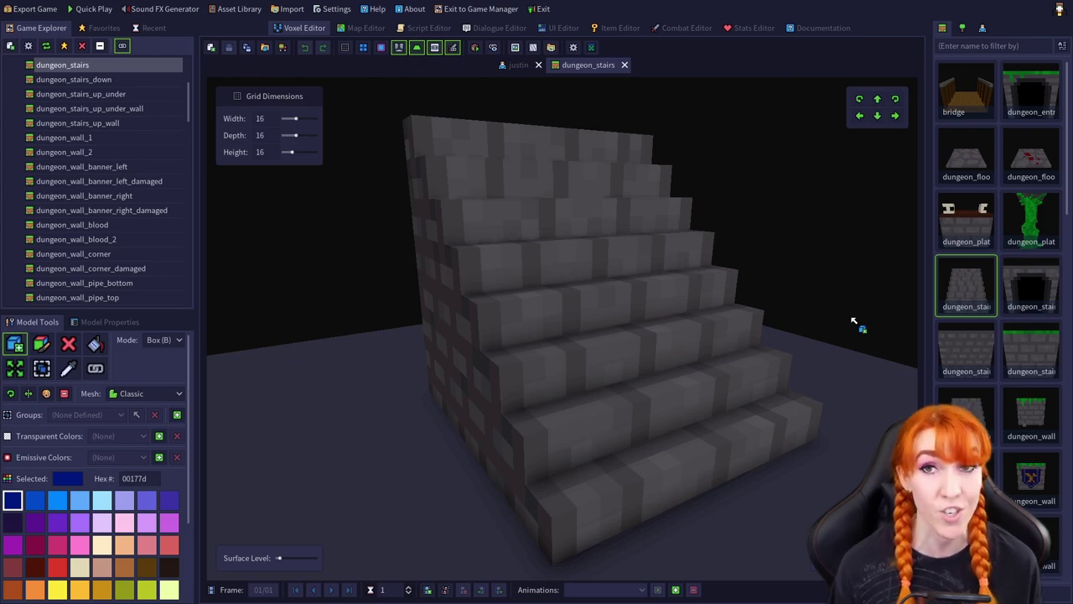
click(400, 48)
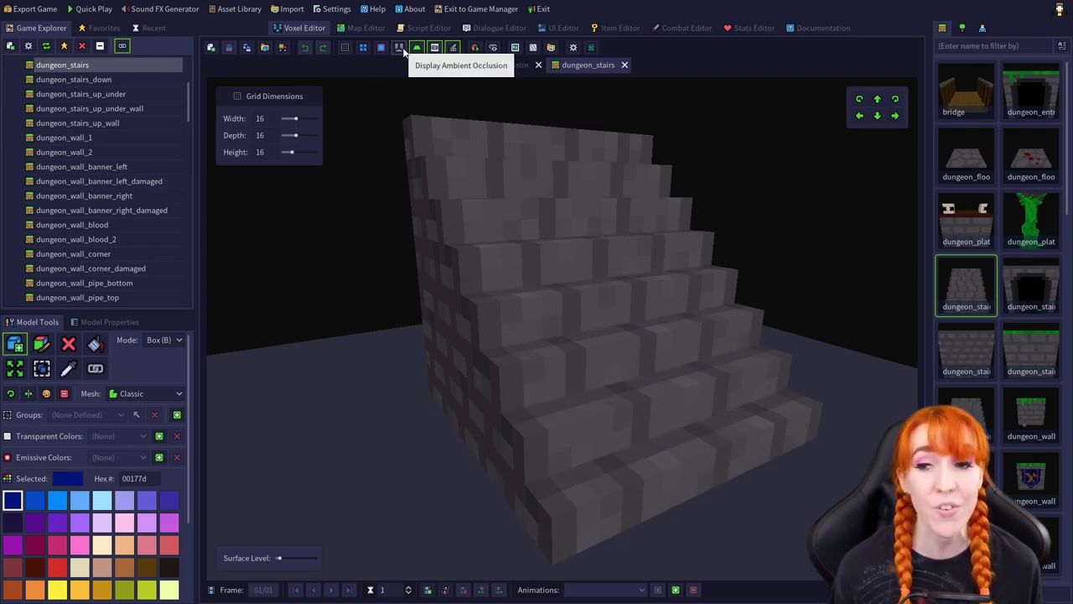
click(403, 48)
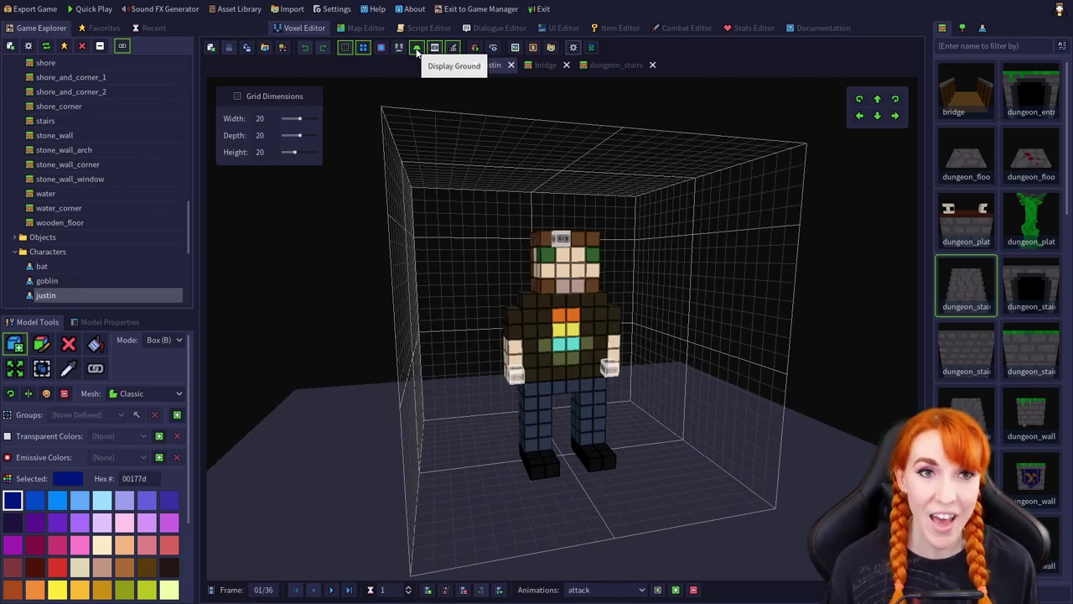
- Toggle the ground plane off and on, then orbit to a lower frontal view of justin
click(417, 48)
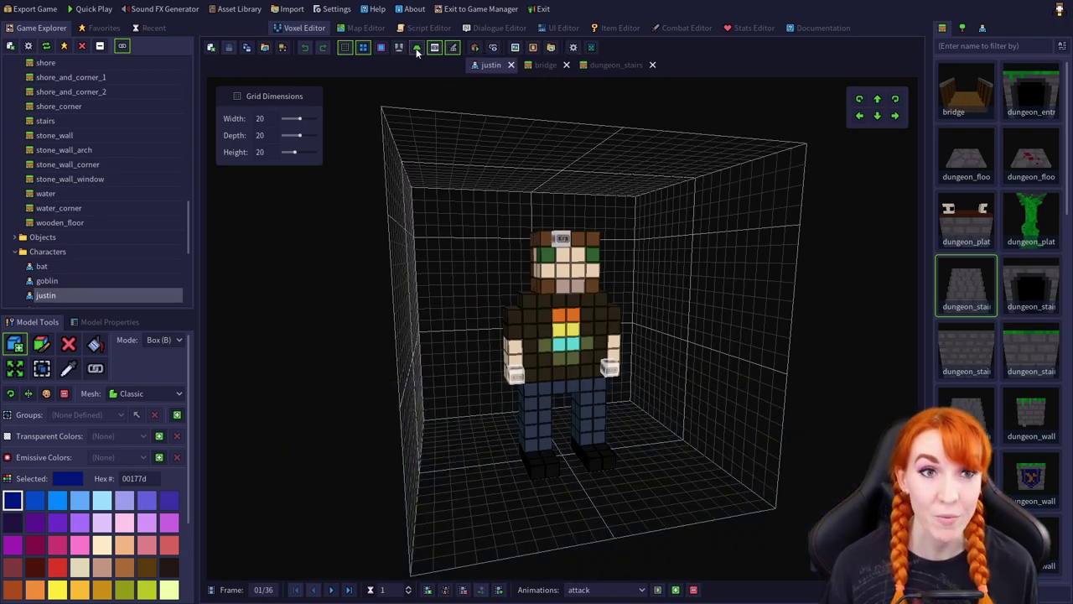
click(417, 48)
click(417, 48)
click(417, 48)
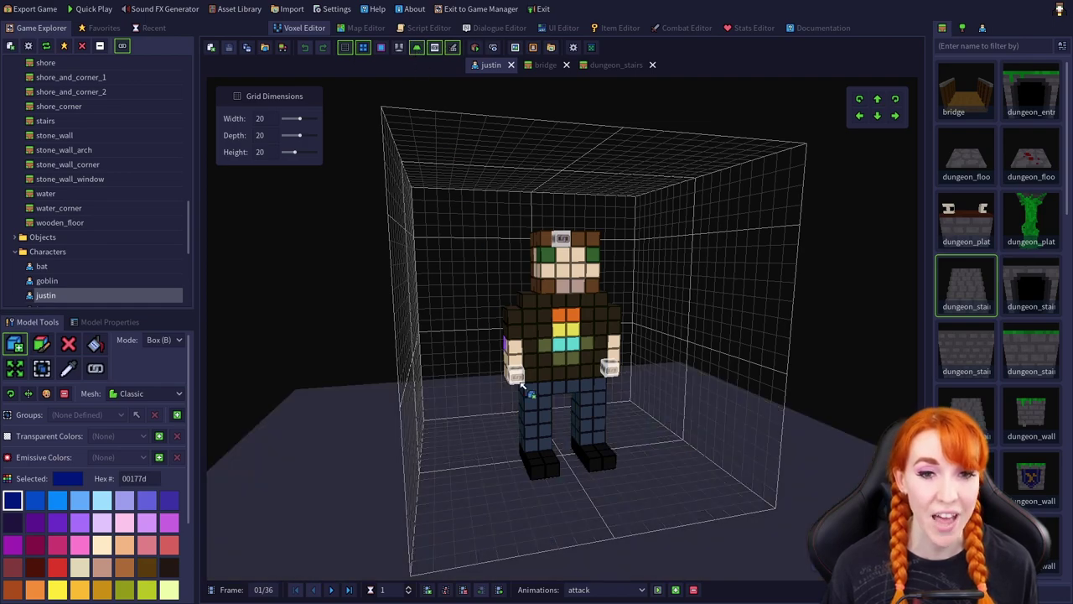
right_drag(358, 507, 302, 499)
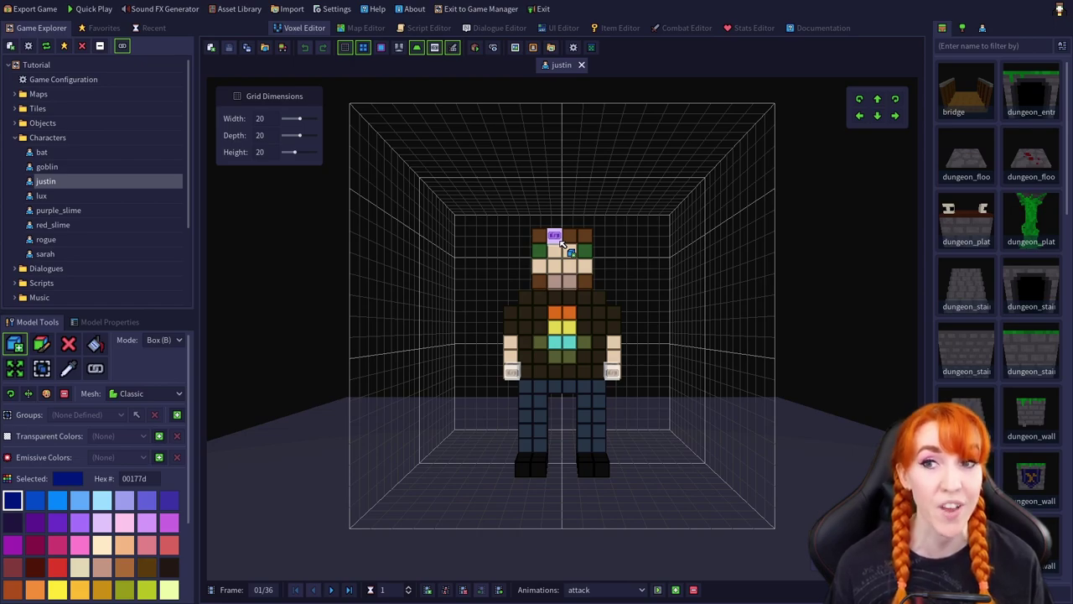
- Toggle the hand and head attach-point markers off and on, leaving them shown
click(434, 48)
click(435, 48)
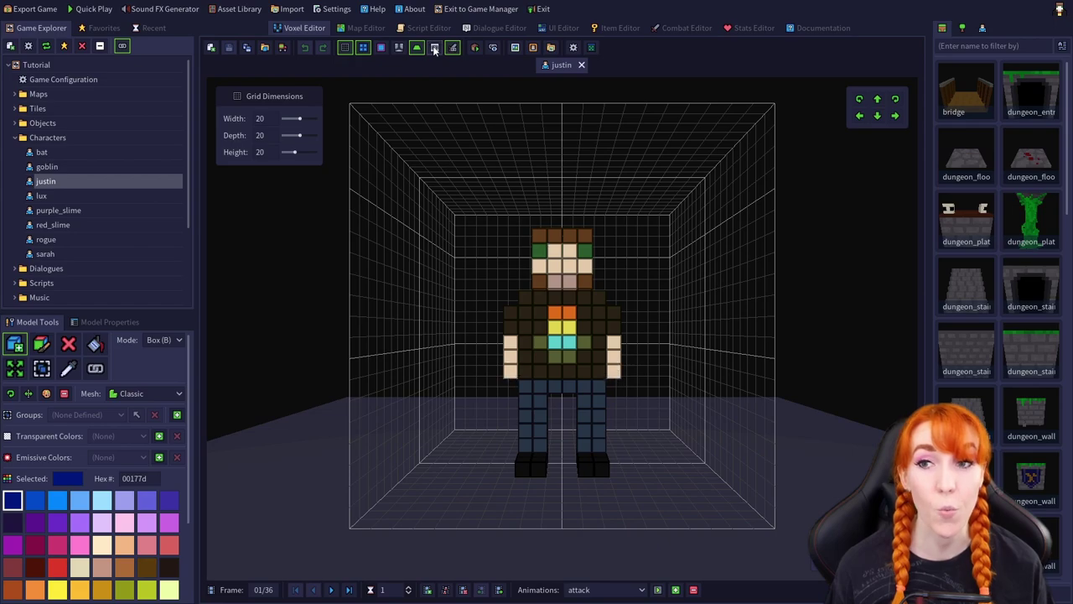
click(435, 48)
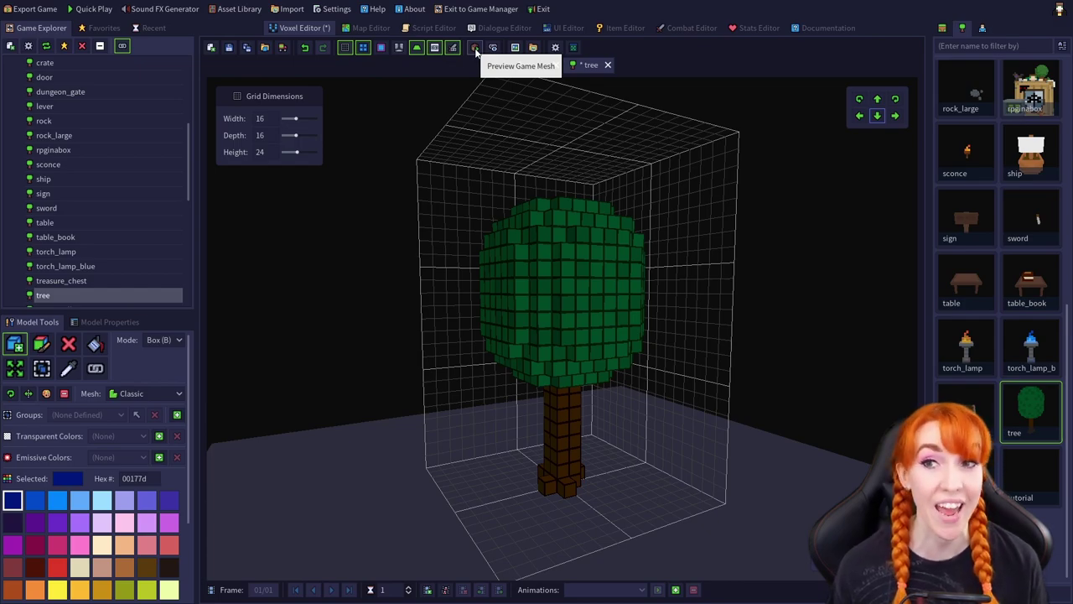
- Save the tree and spin its in-game mesh preview left and right
click(475, 48)
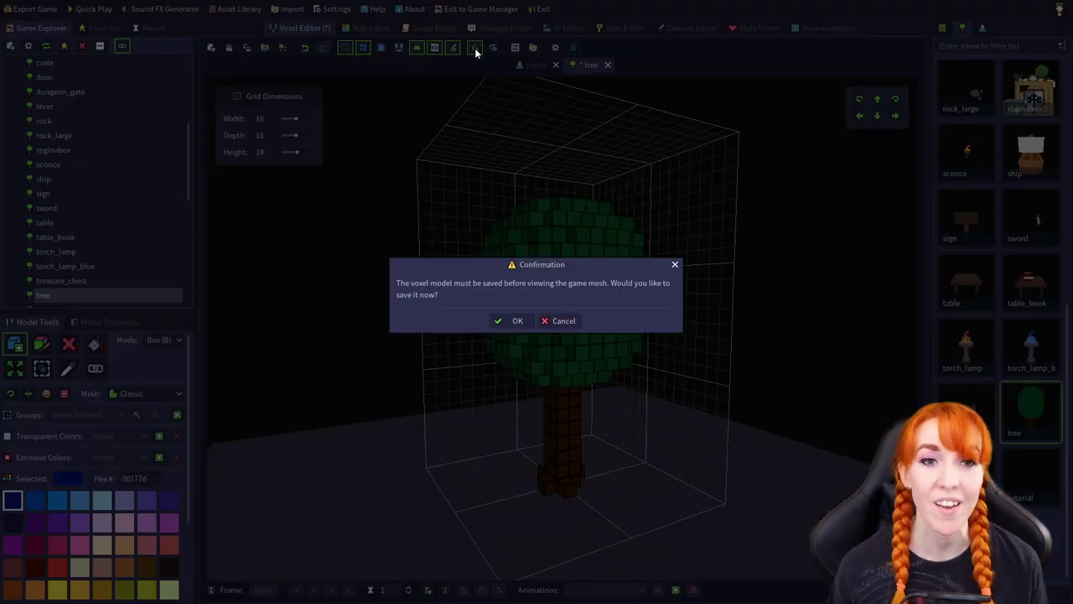
click(516, 322)
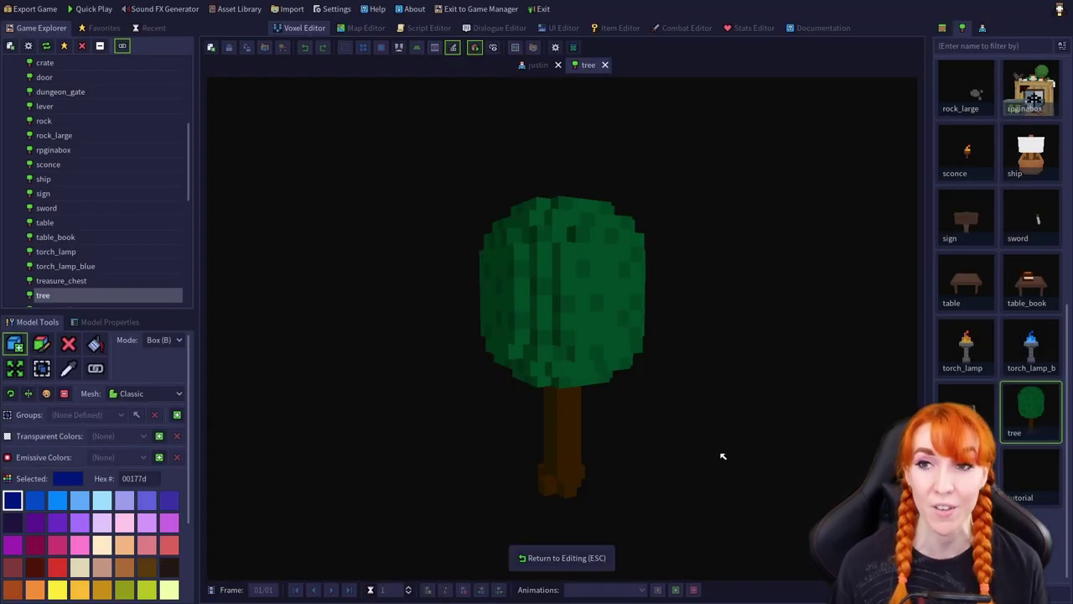
mouse_move(789, 447)
mouse_down()
mouse_move(604, 446)
mouse_move(730, 421)
mouse_move(774, 442)
mouse_up()
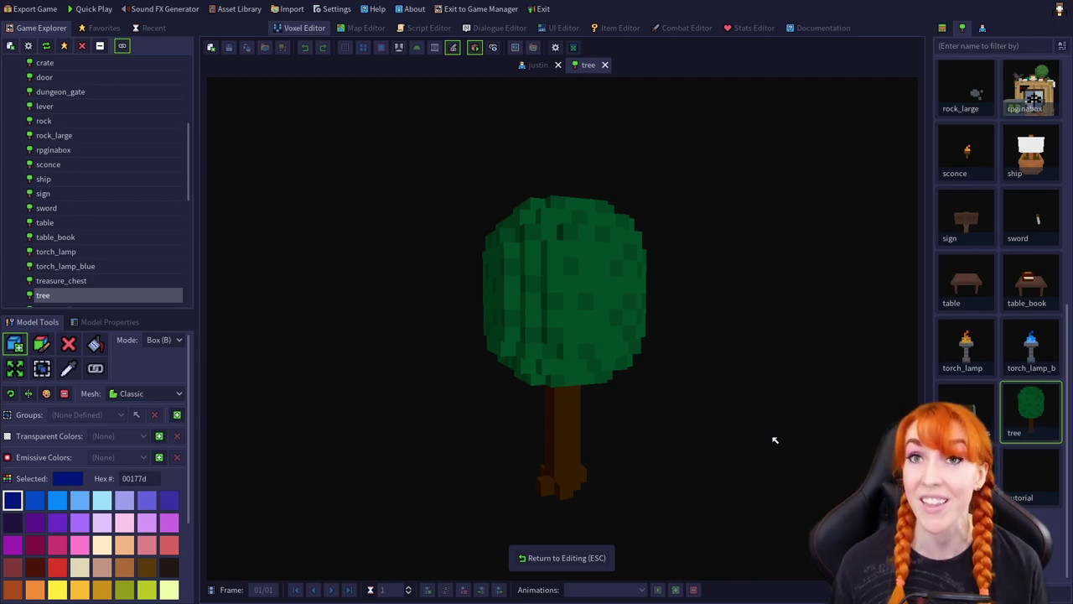
- Return to the justin model and browse the attached-object preview options
key(Escape)
click(537, 65)
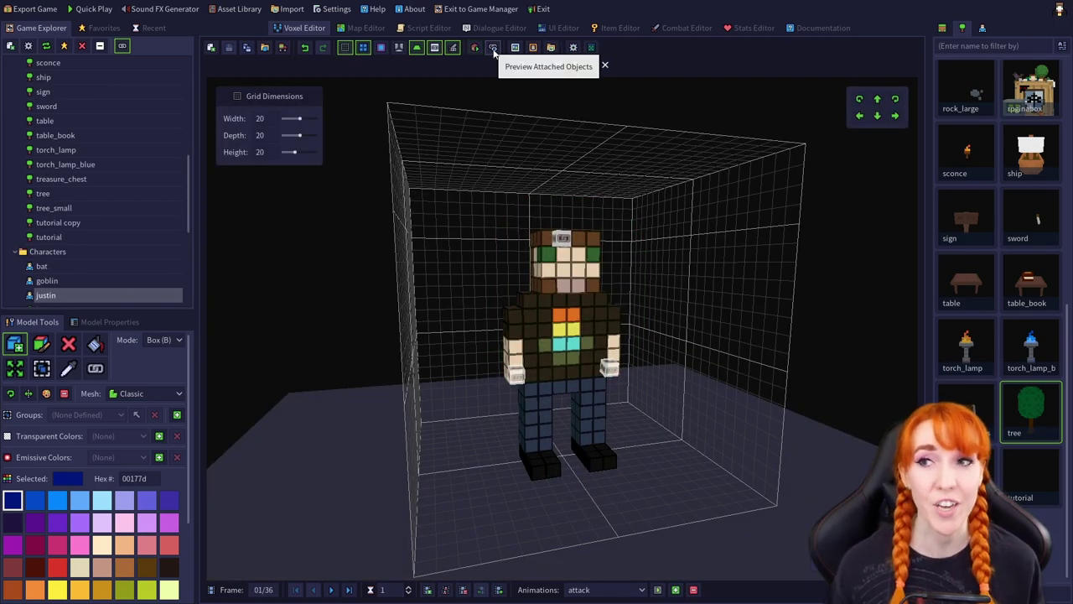
click(494, 48)
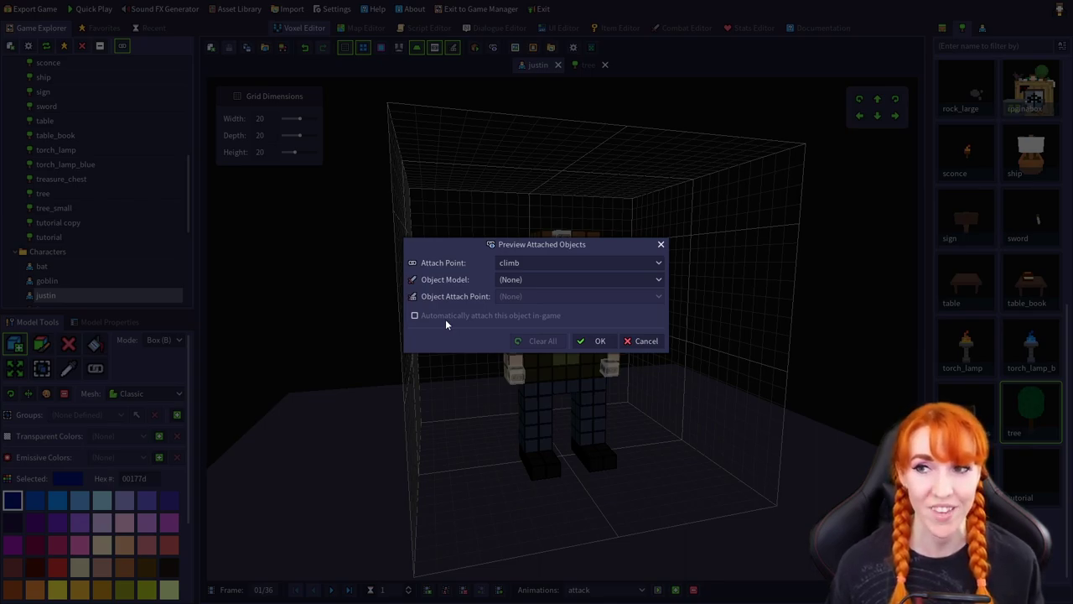
click(525, 264)
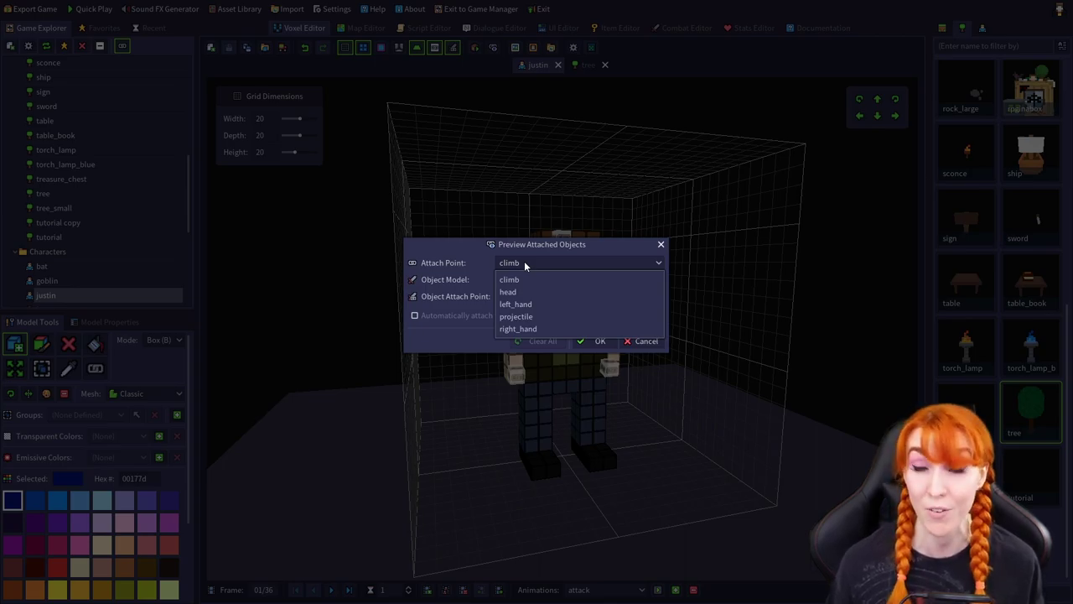
click(524, 261)
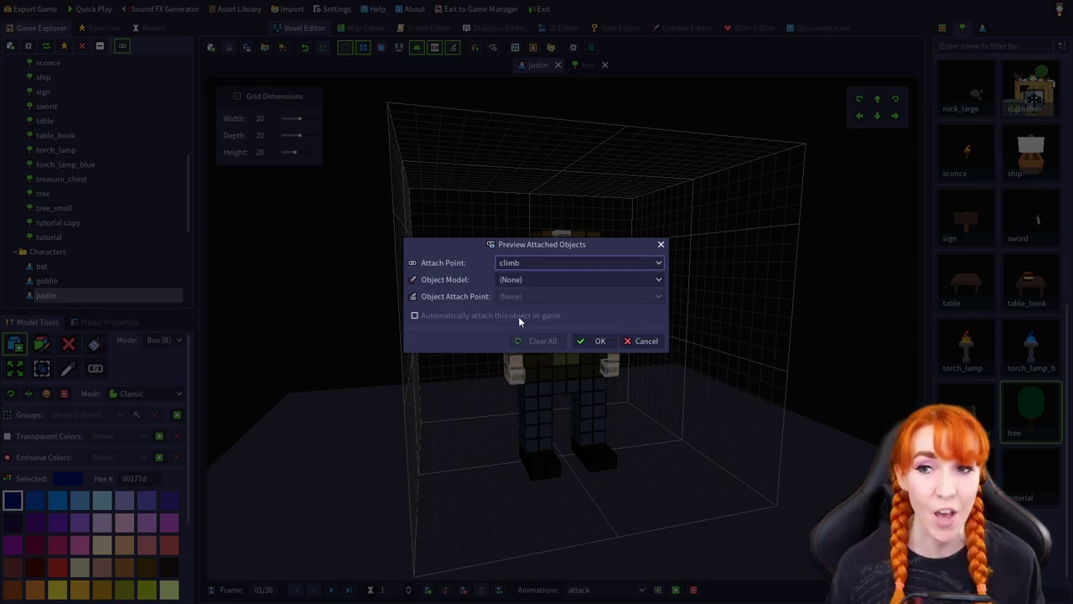
click(528, 280)
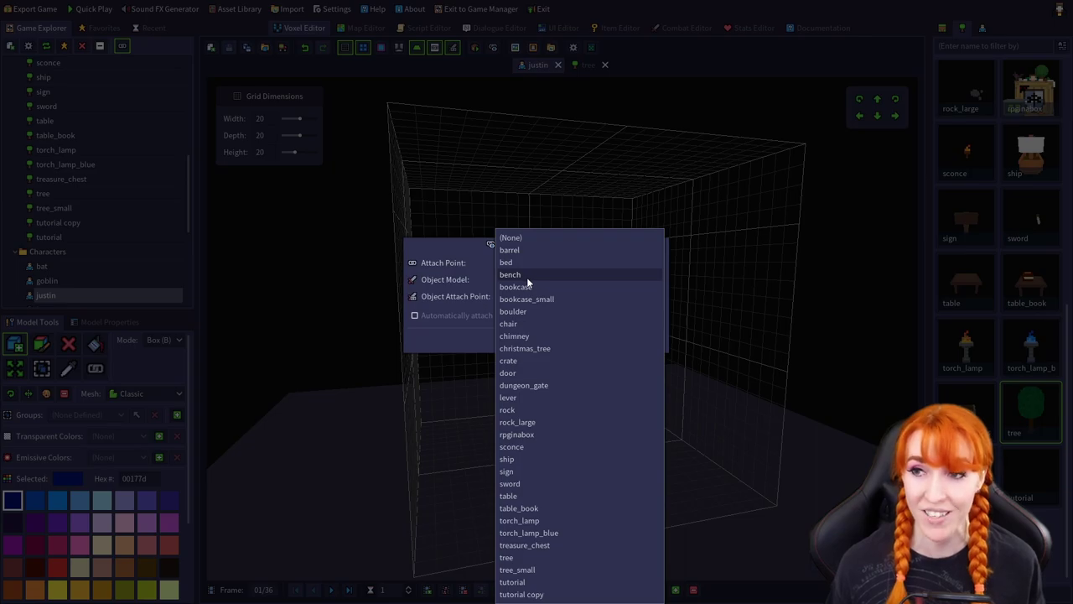
click(426, 282)
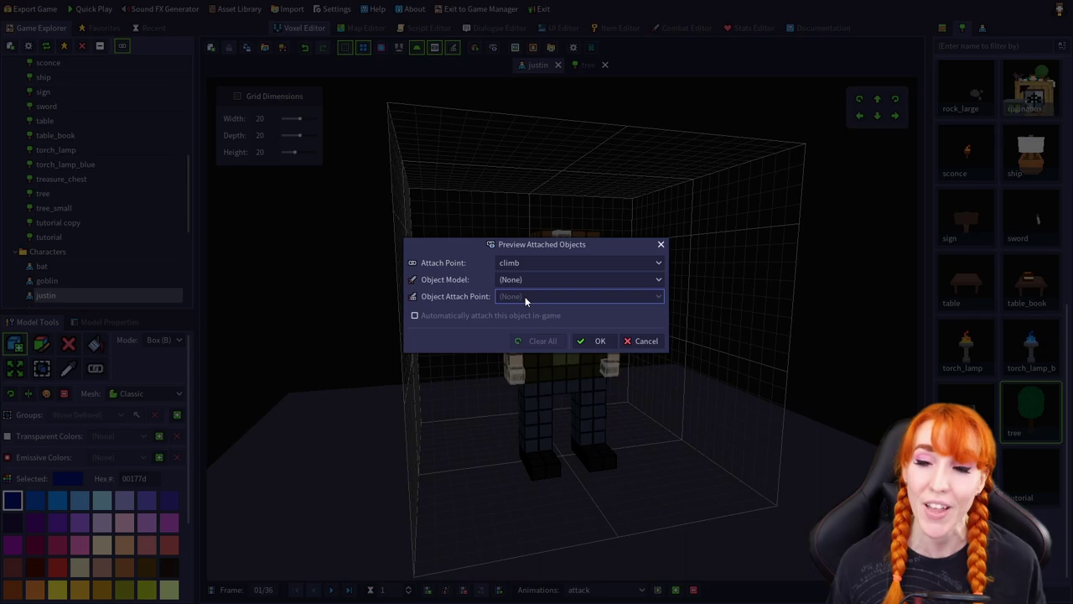
- Preview the sword on justin's right_hand, using the sword's right_hand attach point
click(538, 260)
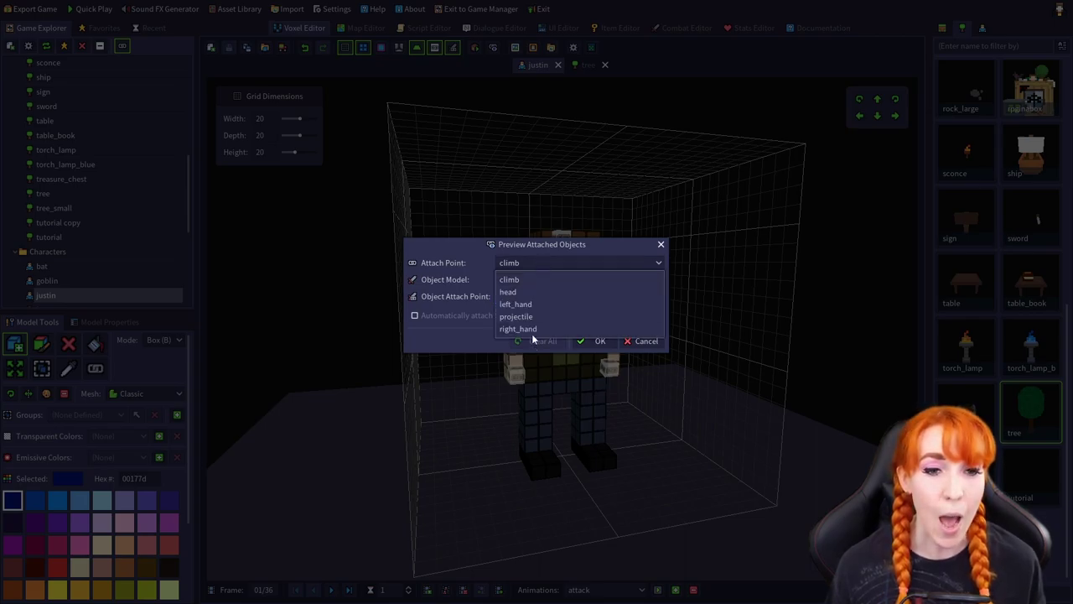
click(531, 329)
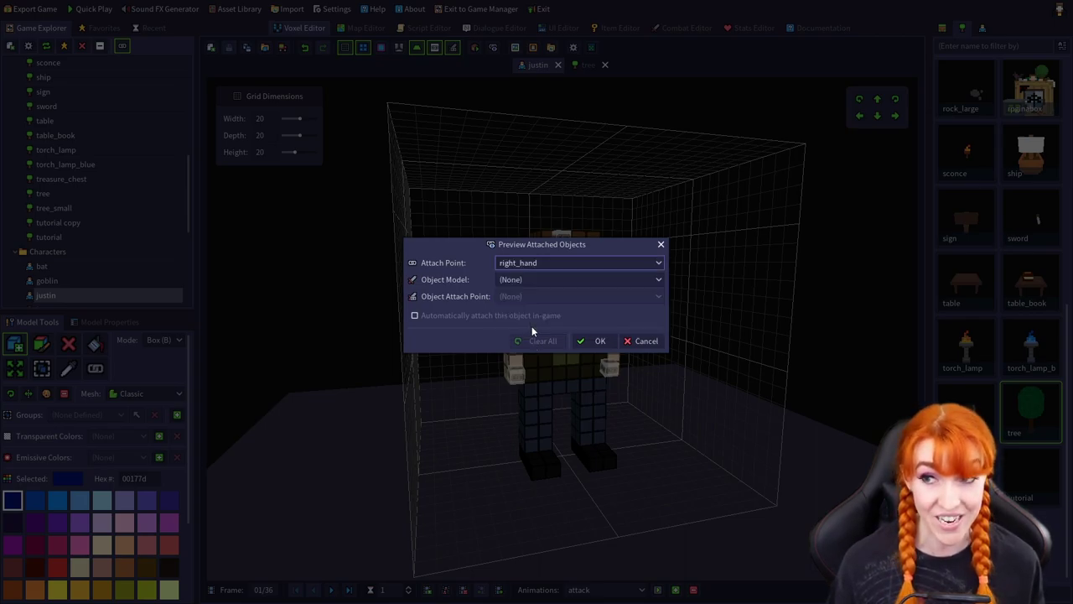
click(529, 280)
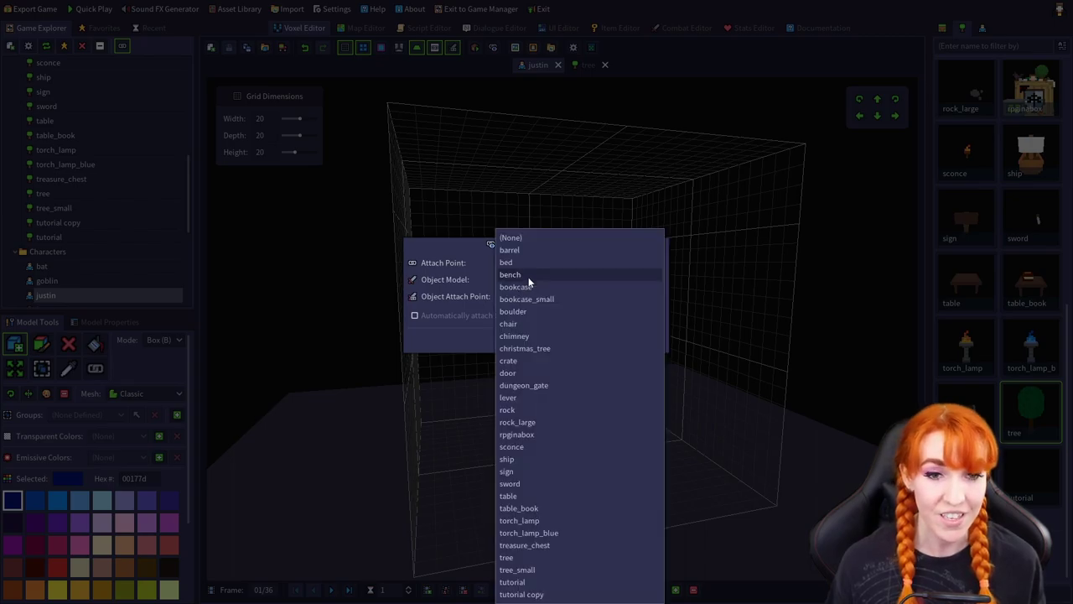
click(533, 483)
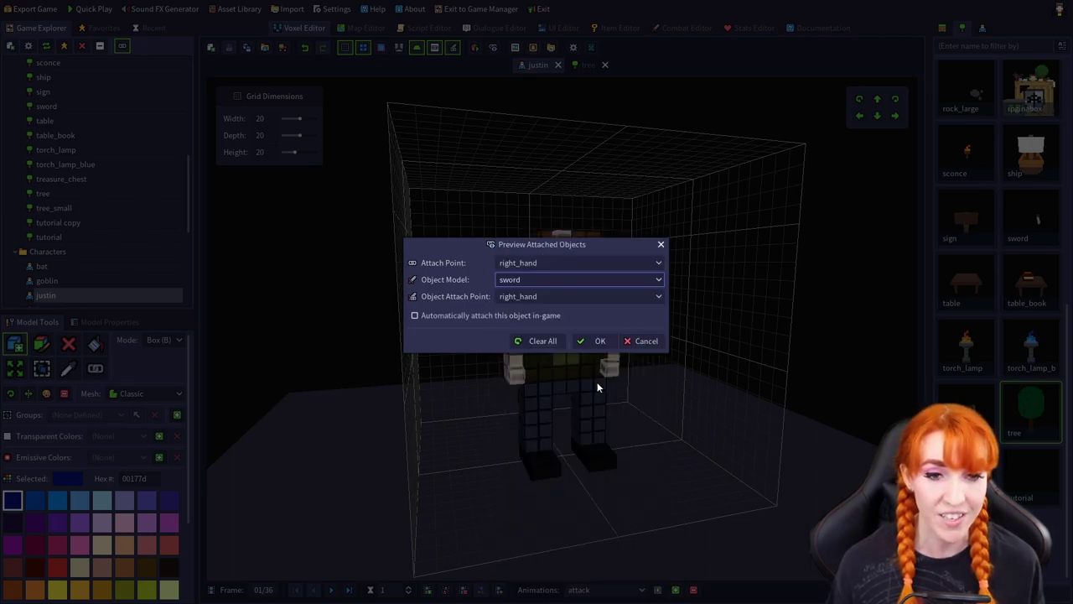
click(527, 298)
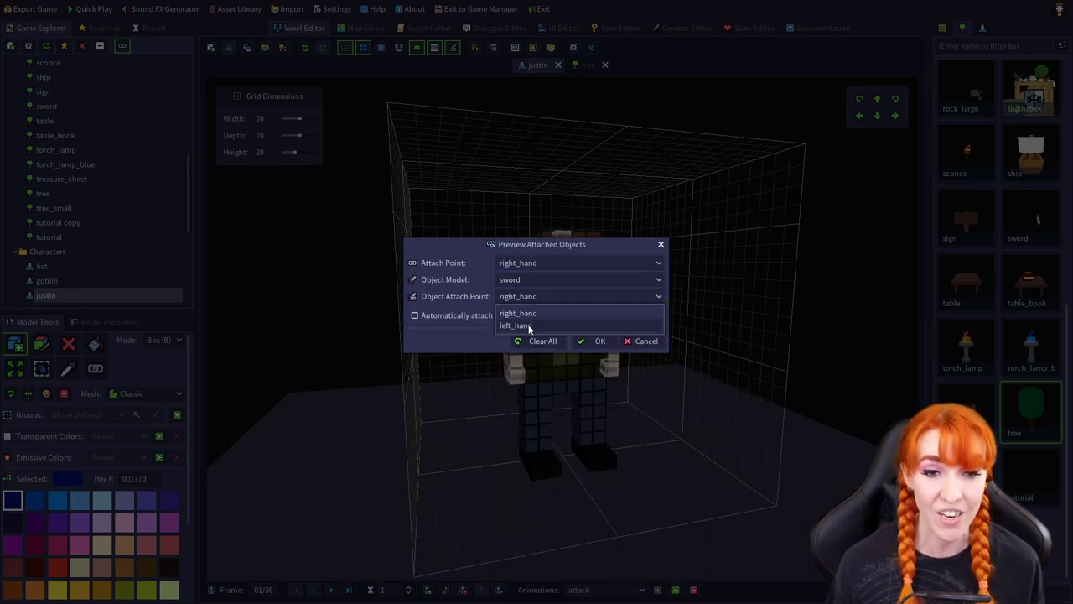
click(532, 316)
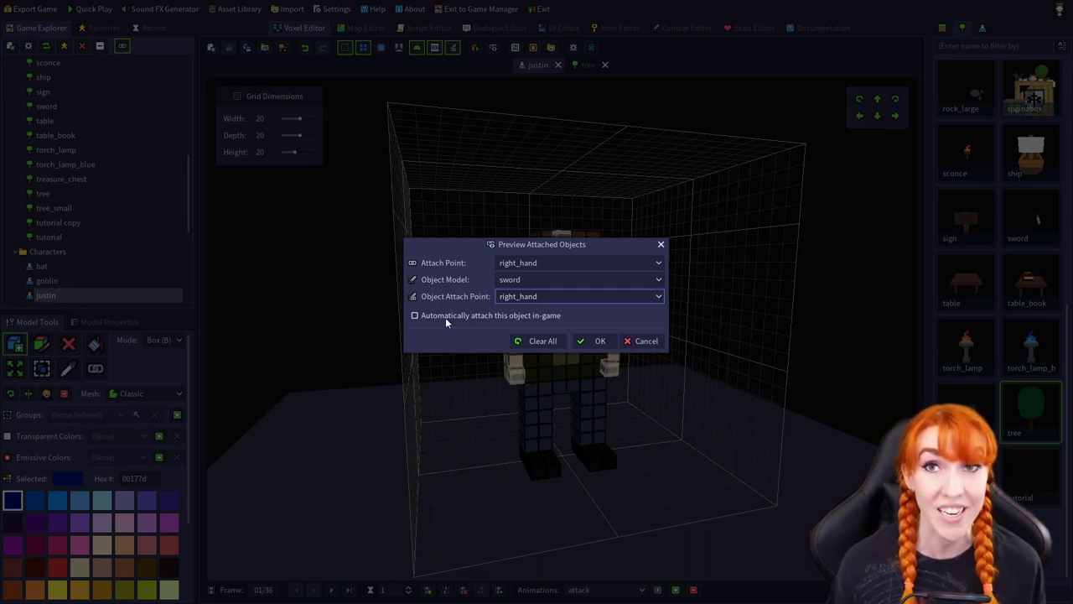
click(585, 339)
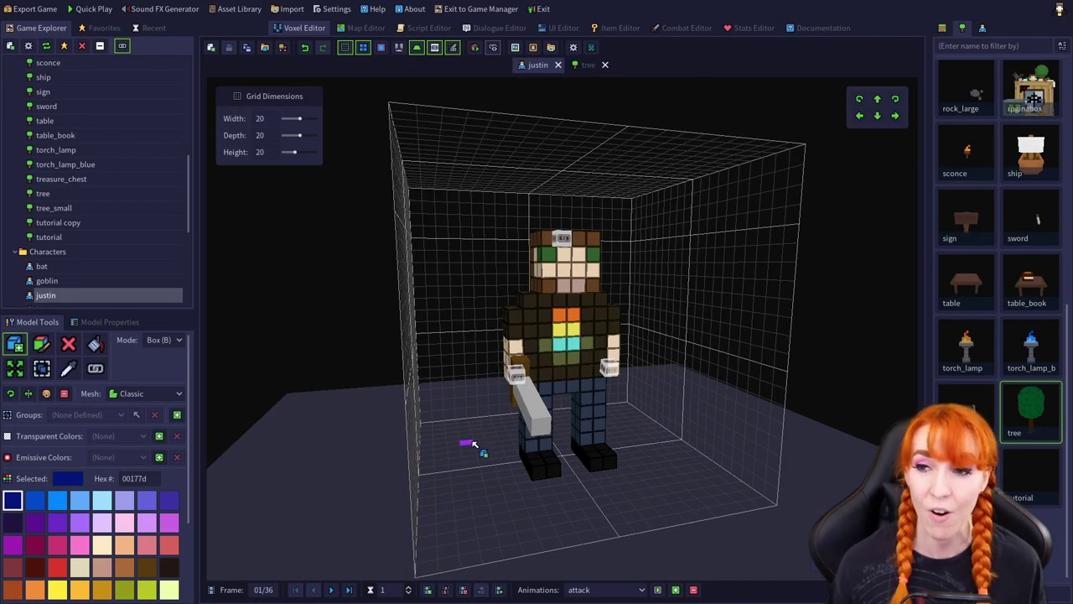
- Add a second sword preview attached to justin's head attach point
right_drag(469, 444, 524, 455)
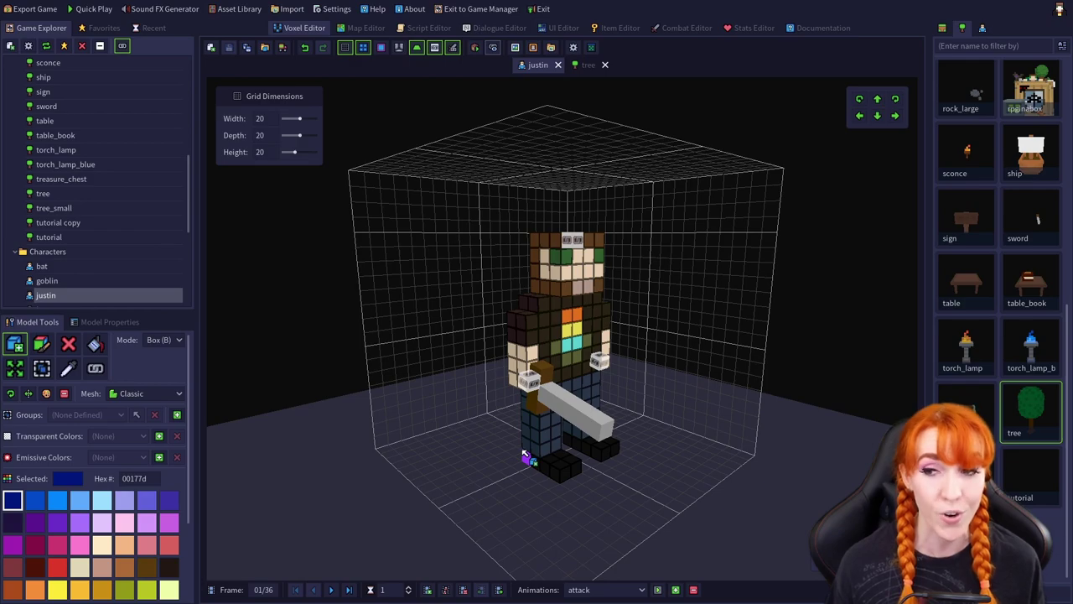
right_drag(524, 456, 495, 453)
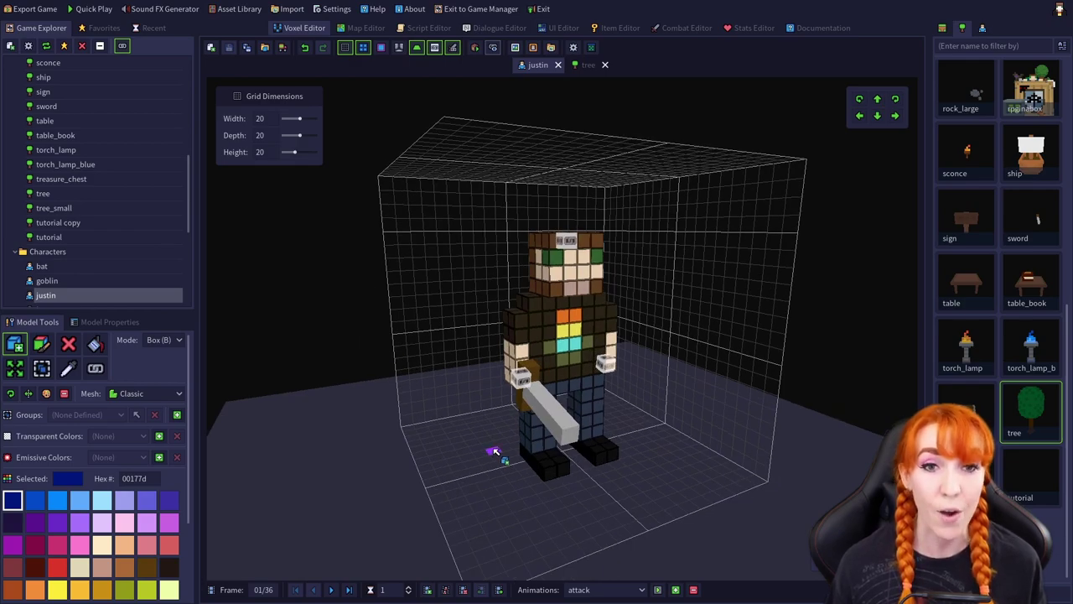
click(492, 49)
click(530, 263)
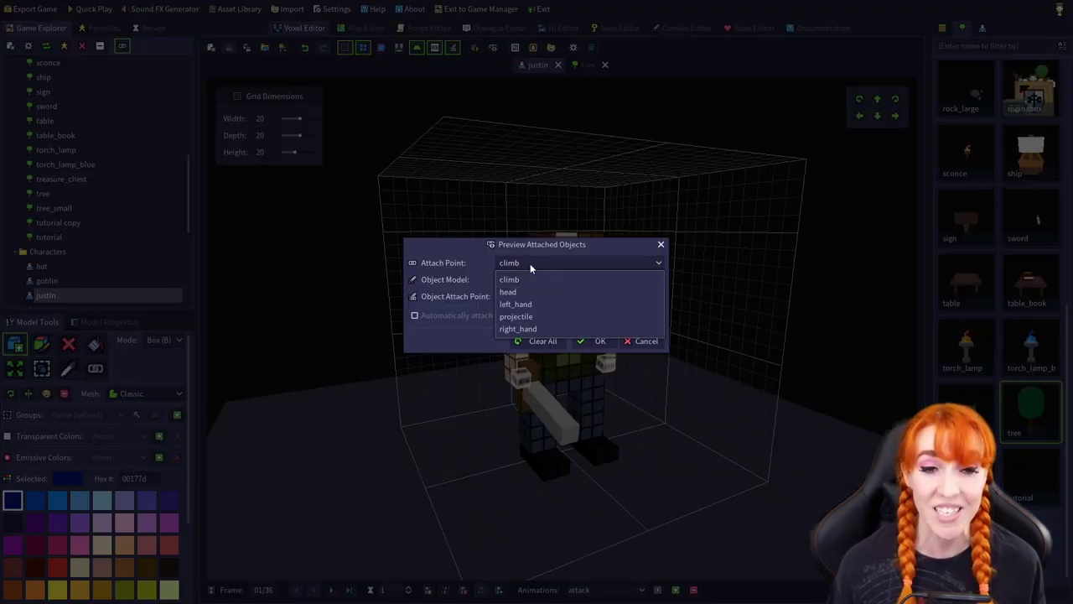
click(522, 288)
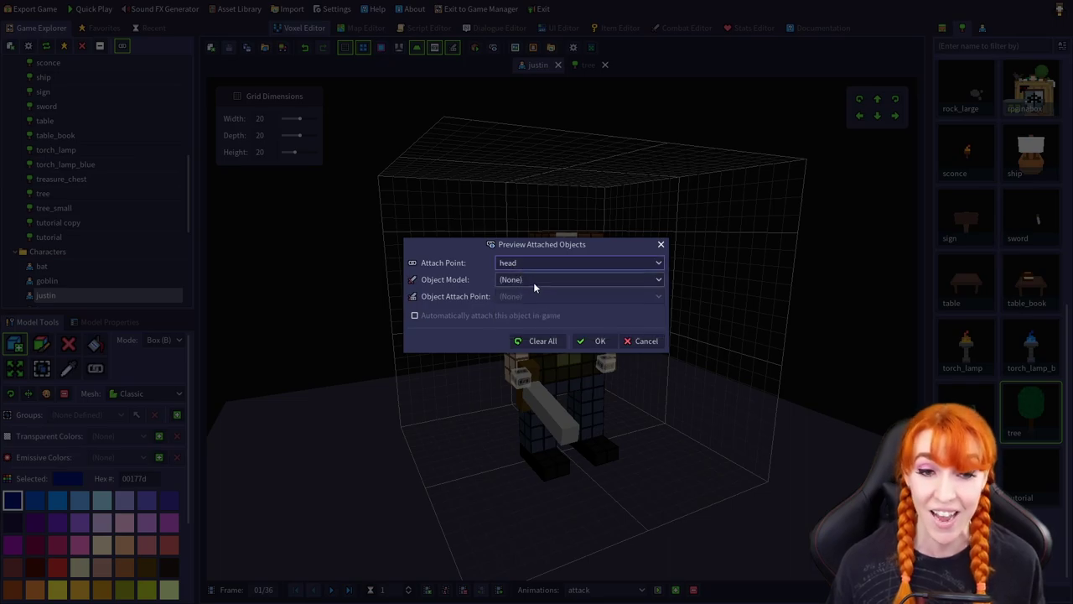
click(534, 283)
click(528, 485)
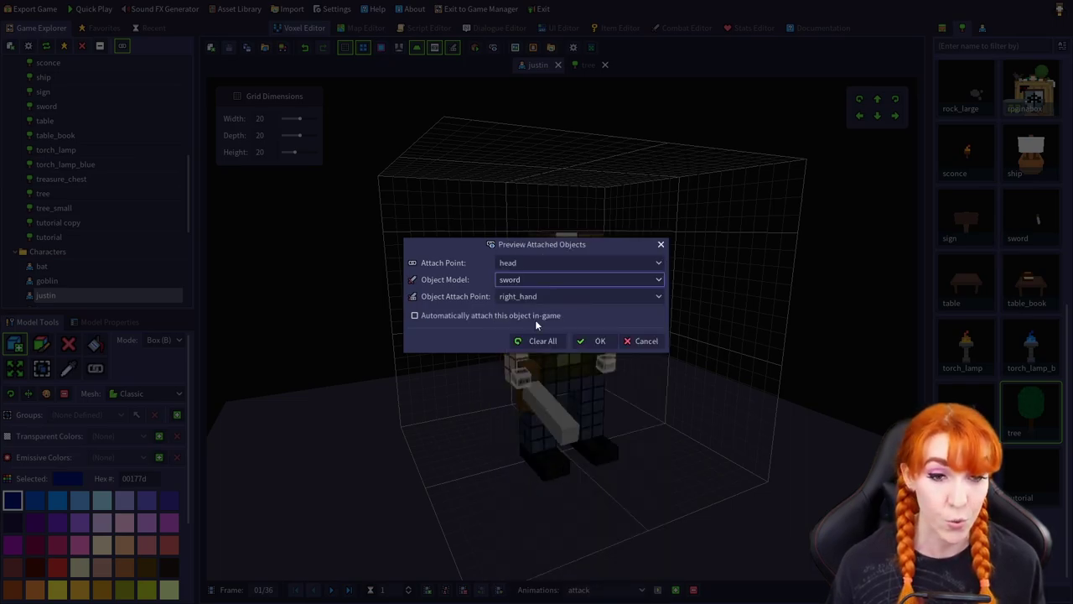
click(597, 343)
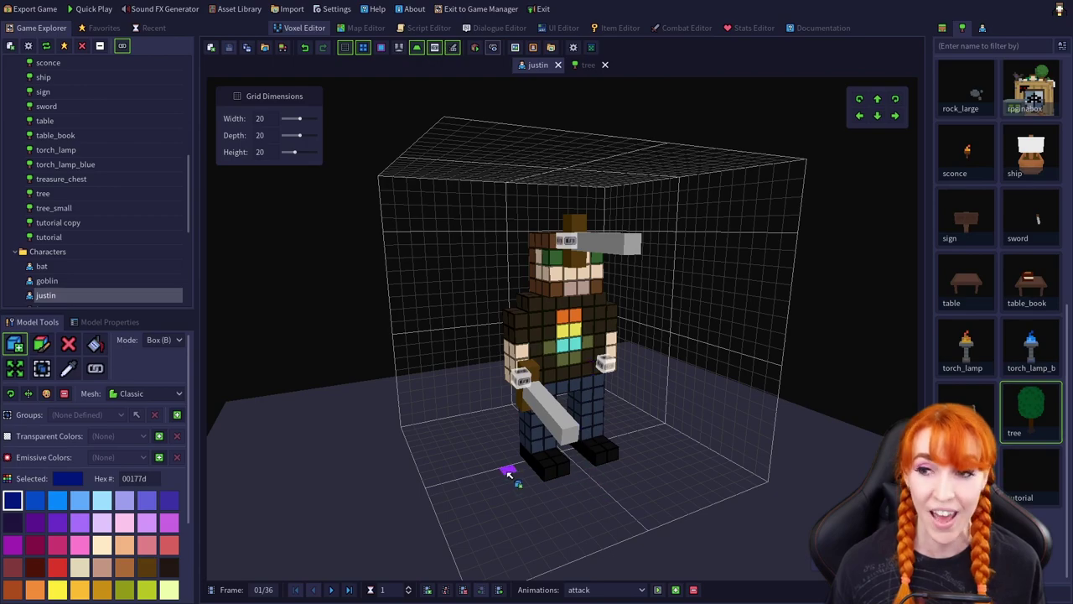
- Toggle the attached swords' display repeatedly, ending with both swords shown
middle_drag(509, 475, 472, 494)
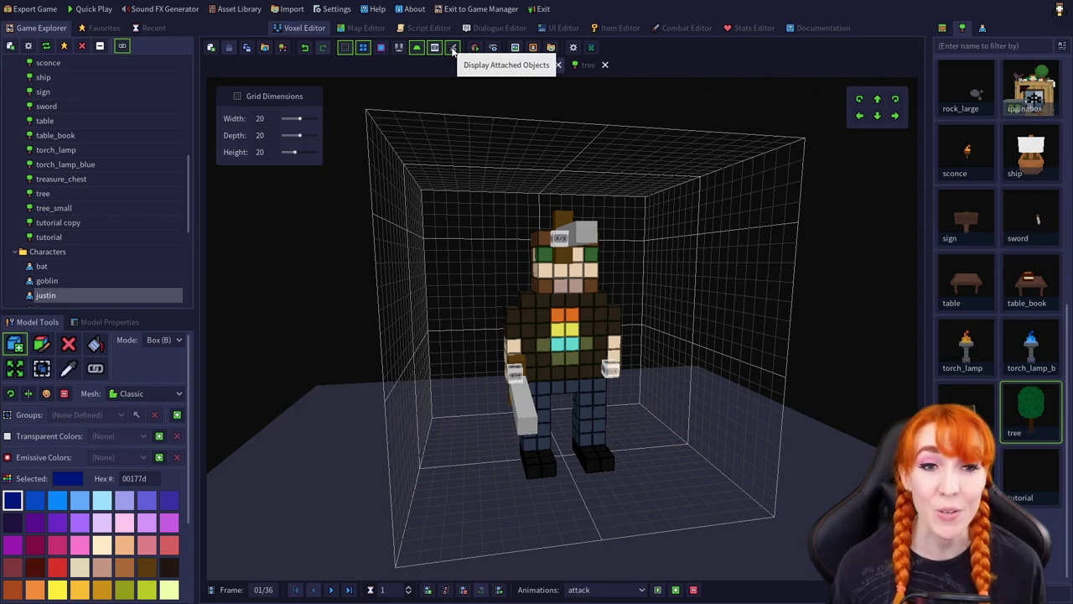
click(453, 48)
click(453, 48)
click(453, 48)
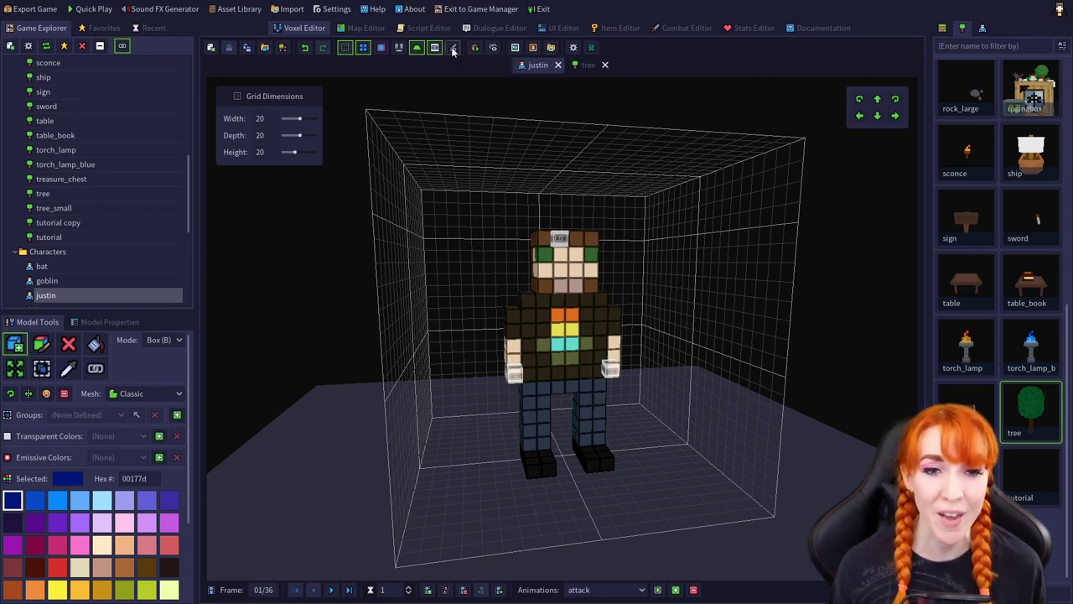
click(453, 47)
click(453, 47)
click(453, 48)
click(453, 48)
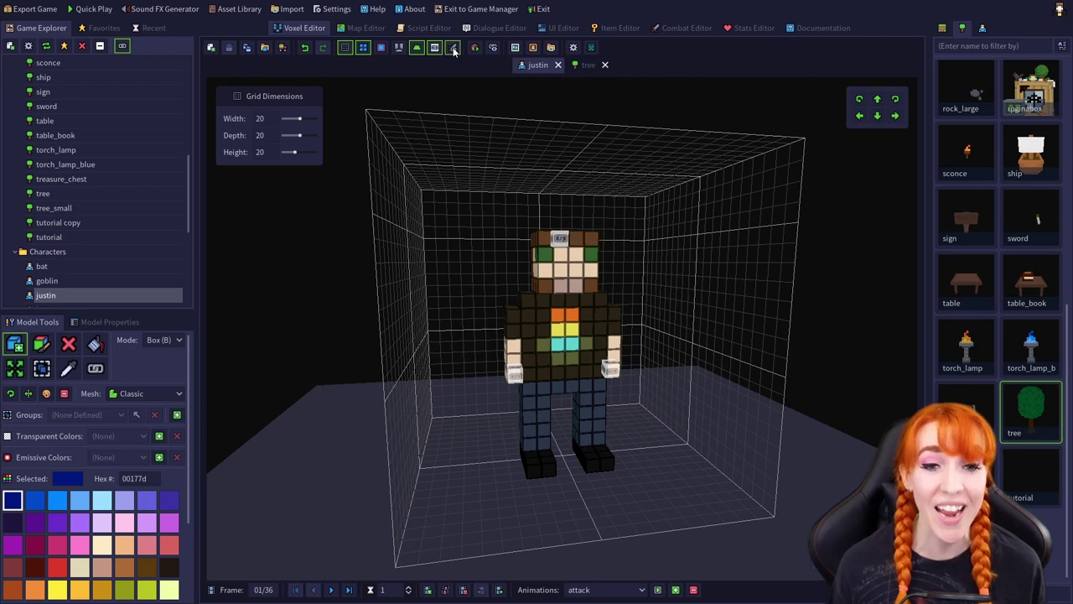
click(453, 48)
middle_drag(503, 292, 442, 143)
click(454, 47)
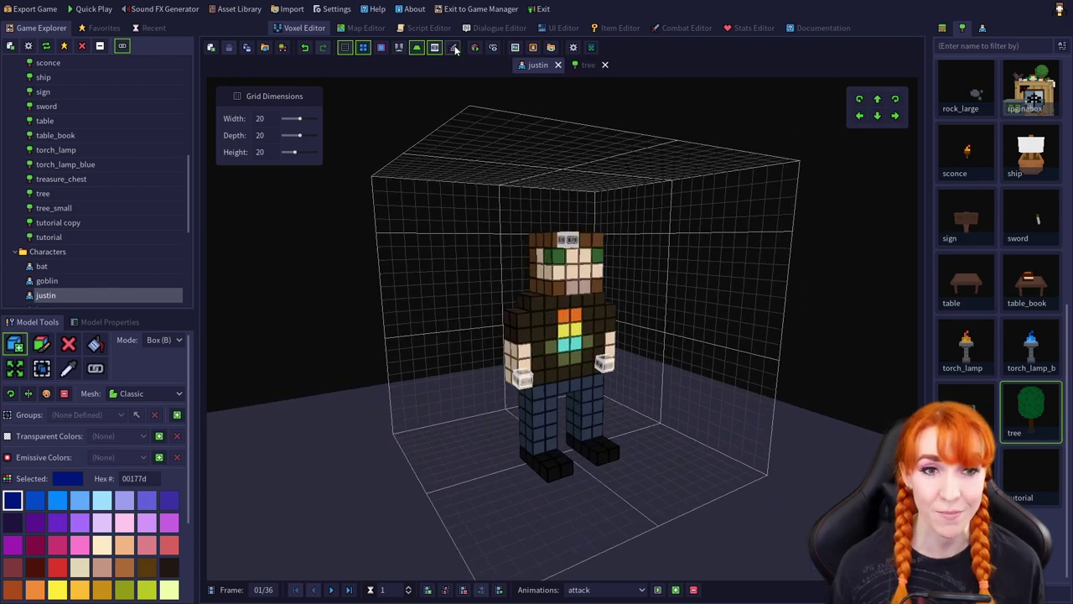
click(453, 48)
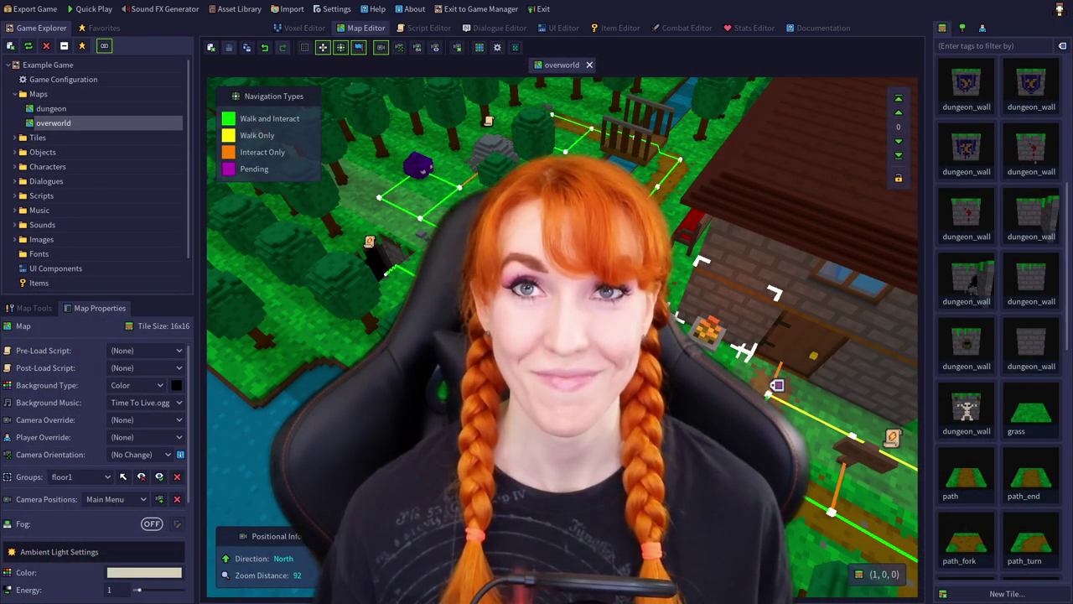